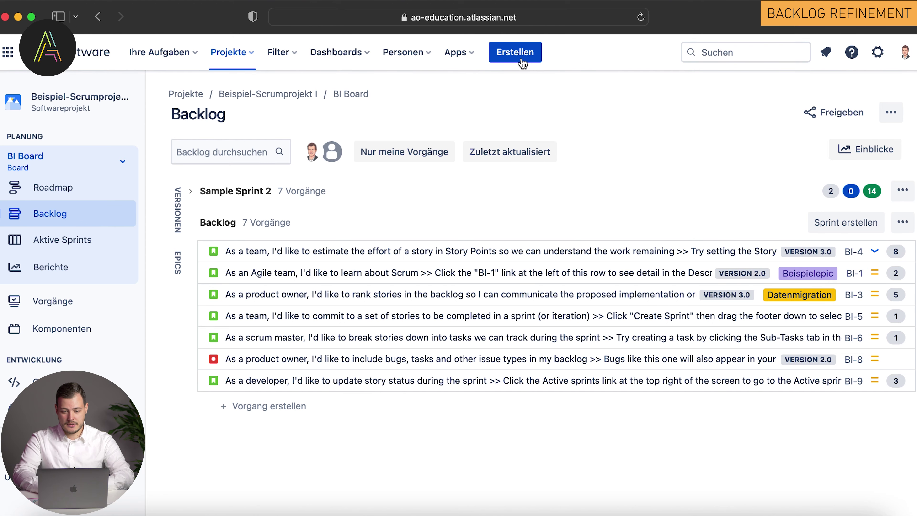
{"action": "left_click", "coordinate": [516, 54]}
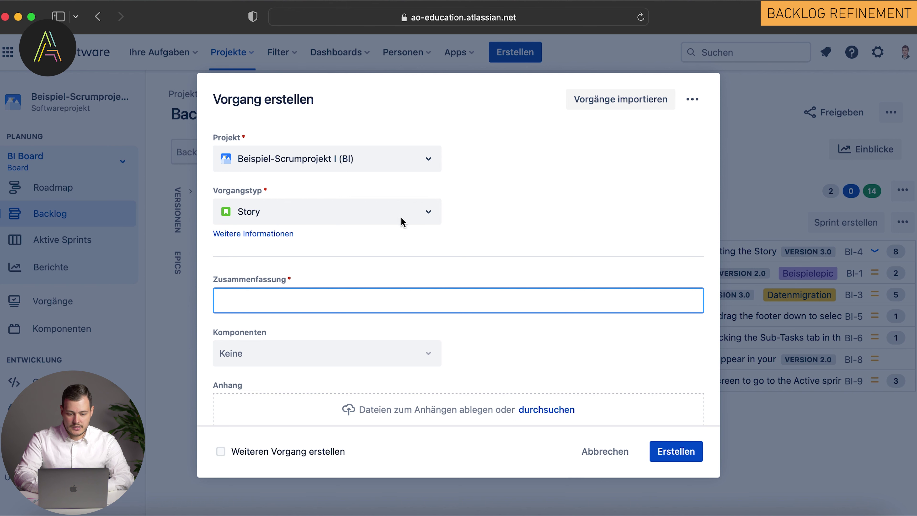
{"action": "left_click", "coordinate": [430, 215]}
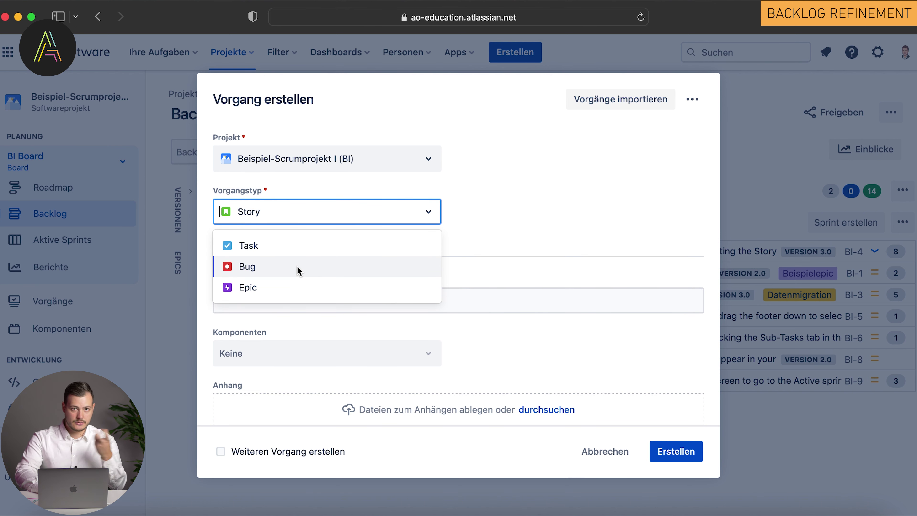
{"action": "left_click", "coordinate": [430, 216]}
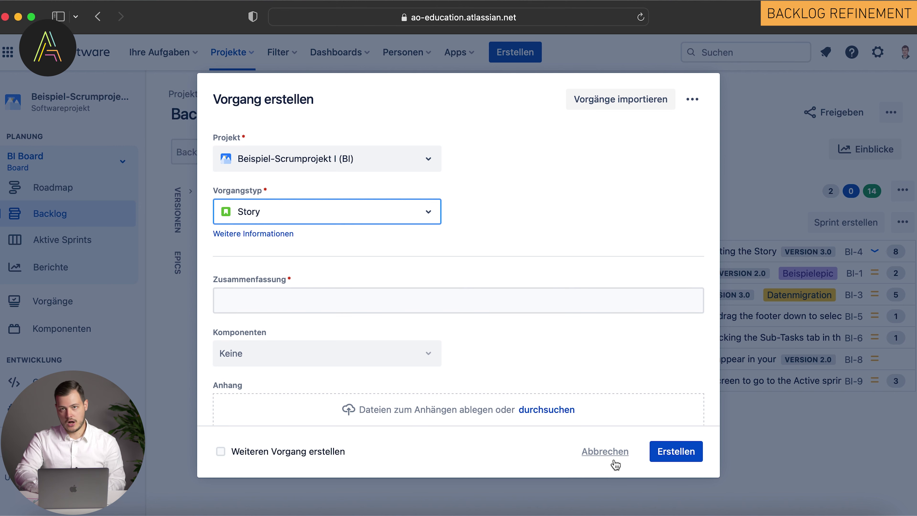
{"action": "left_click", "coordinate": [605, 451]}
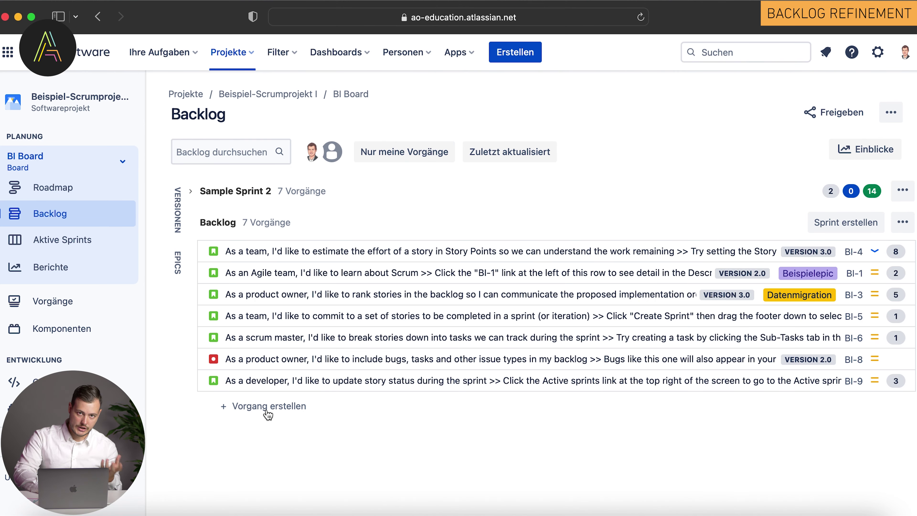
- Try to create a new story titled "Test Video" directly in the backlog, then discard its issue creation form
{"action": "left_click", "coordinate": [267, 414]}
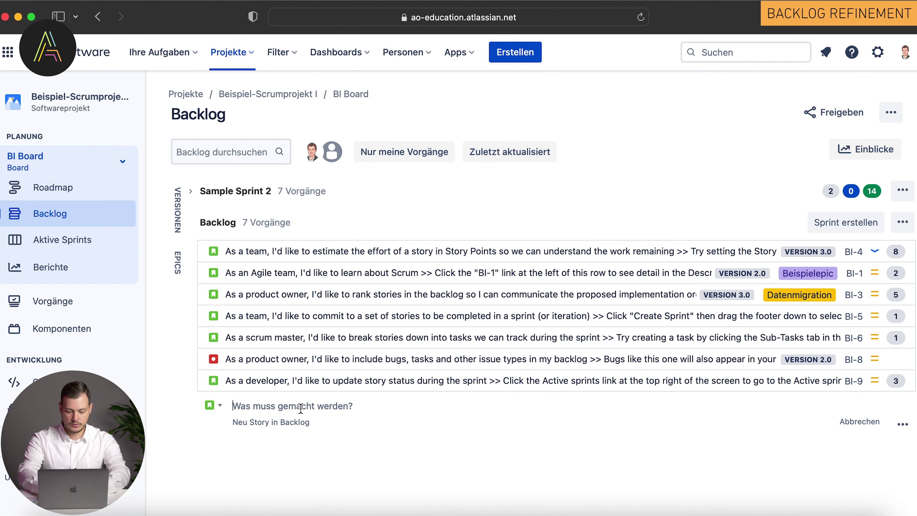
{"action": "type", "text": "Test Video"}
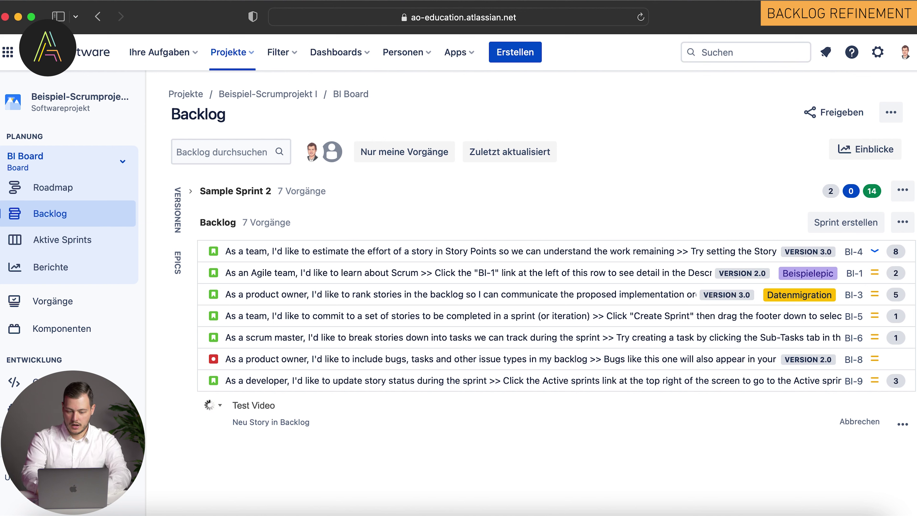
{"action": "key", "text": "Return"}
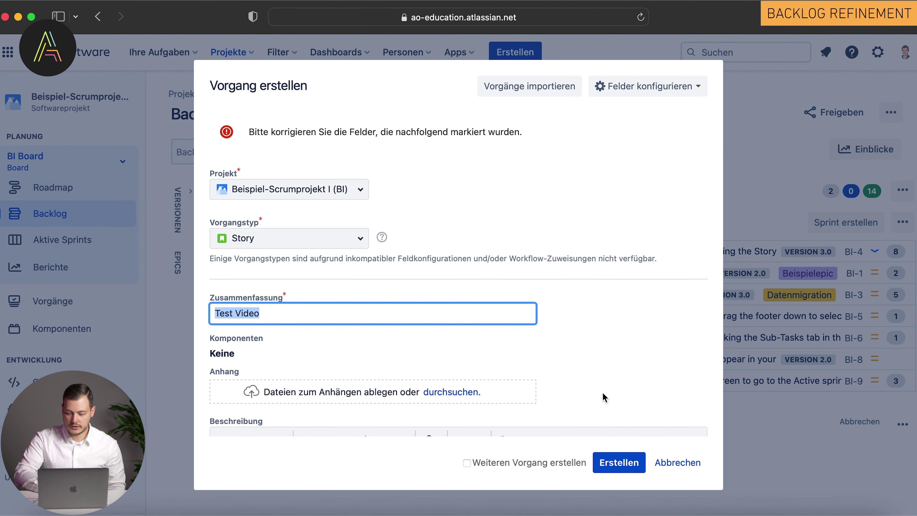
{"action": "left_click", "coordinate": [678, 463]}
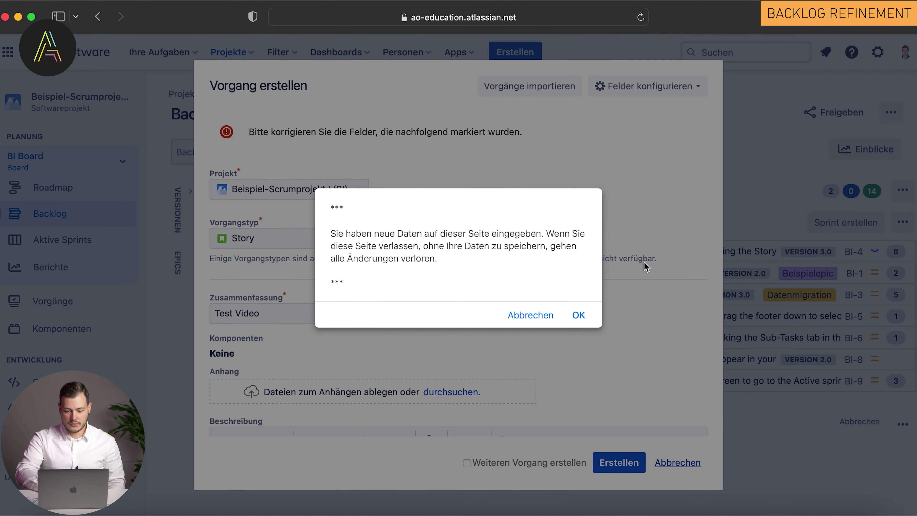
{"action": "left_click", "coordinate": [580, 315]}
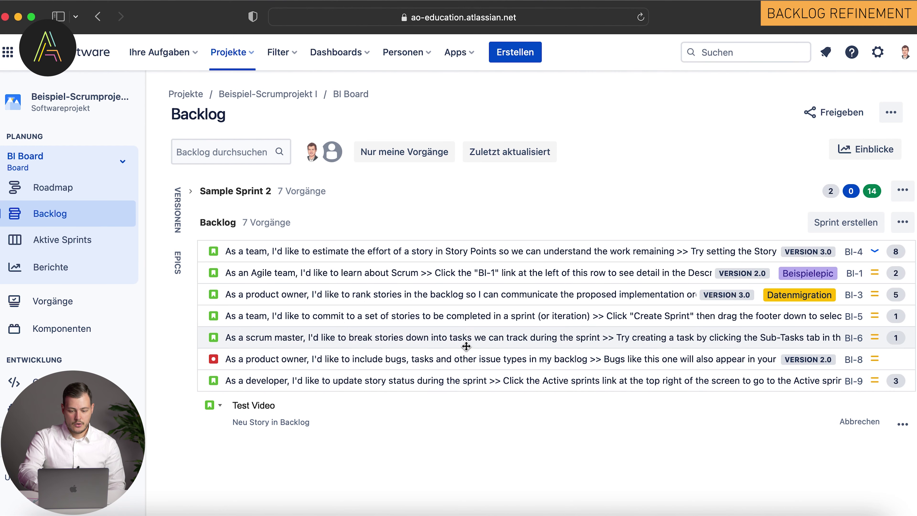
- Open the details of backlog story BI-6 and set its Story Points to 8
{"action": "left_click", "coordinate": [470, 339]}
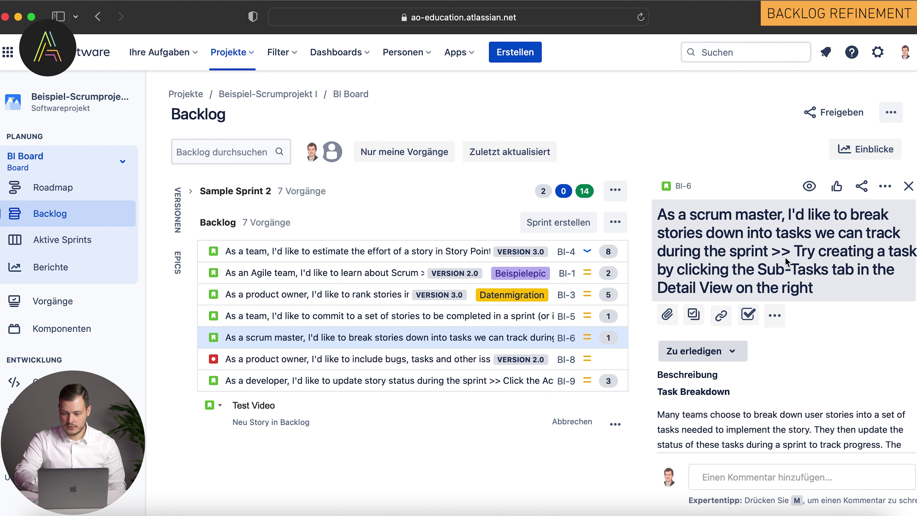
{"action": "scroll", "coordinate": [788, 397], "scroll_direction": "down", "scroll_amount": 3}
{"action": "scroll", "coordinate": [788, 339], "scroll_direction": "down", "scroll_amount": 10}
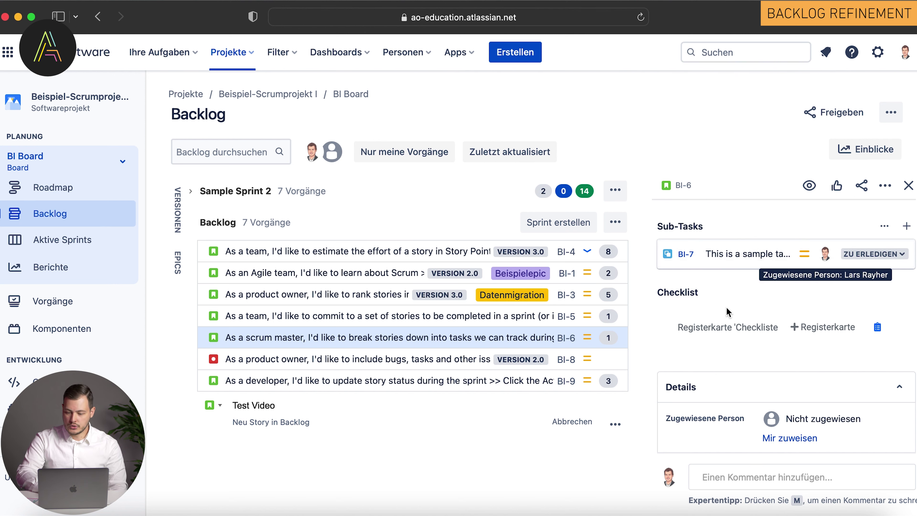
{"action": "scroll", "coordinate": [698, 361], "scroll_direction": "down", "scroll_amount": 3}
{"action": "scroll", "coordinate": [698, 360], "scroll_direction": "down", "scroll_amount": 2}
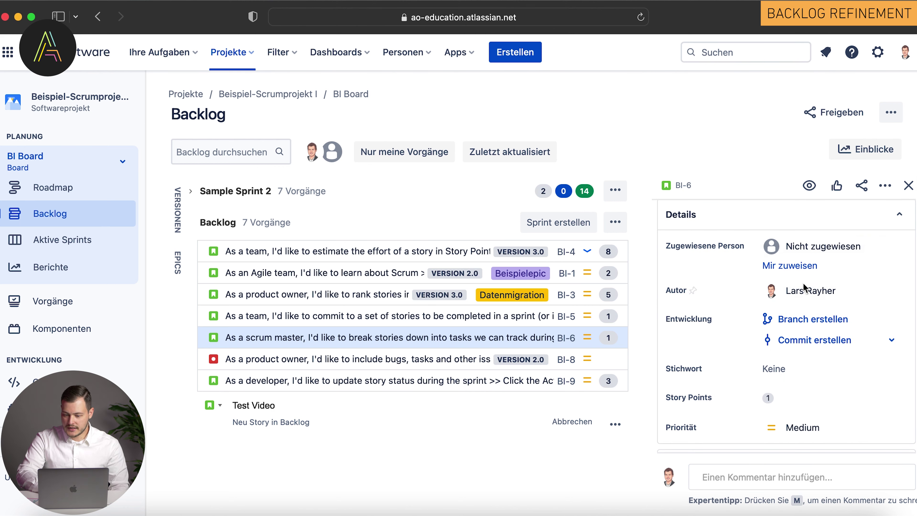
{"action": "scroll", "coordinate": [794, 296], "scroll_direction": "down", "scroll_amount": 3}
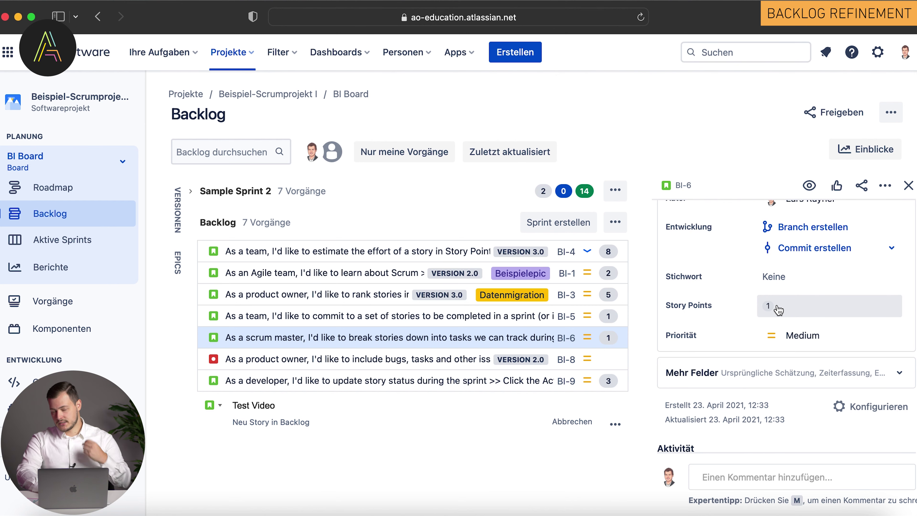
{"action": "left_click", "coordinate": [784, 310]}
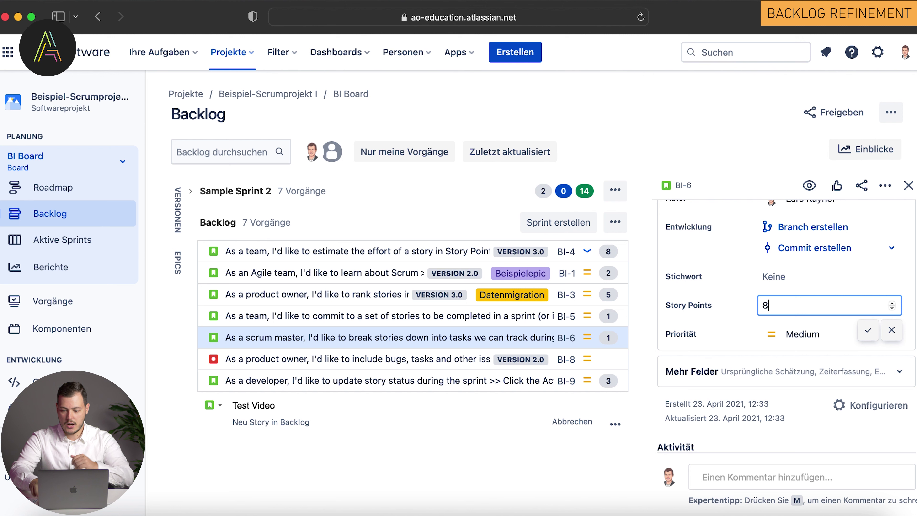
{"action": "key", "text": "Return"}
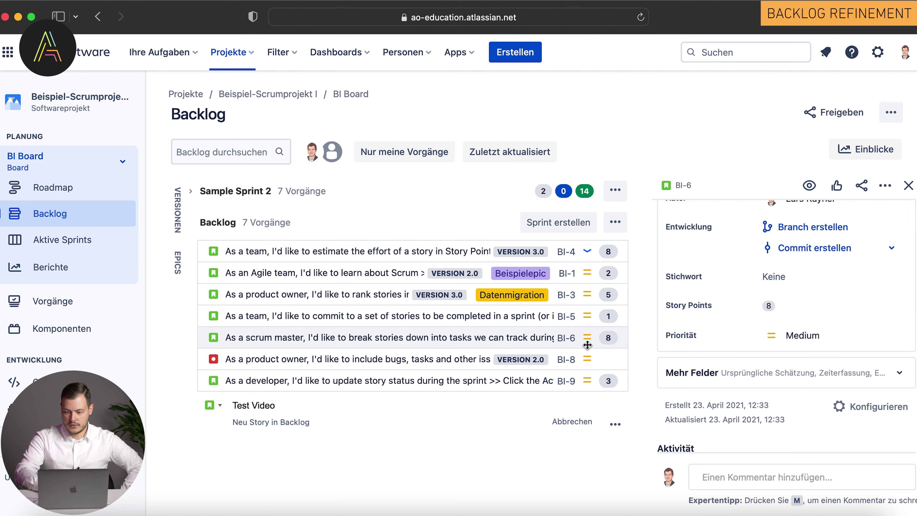
- Open story BI-6 in a new browser tab, view its full issue page, and return to the backlog
{"action": "right_click", "coordinate": [682, 186]}
{"action": "left_click", "coordinate": [707, 191]}
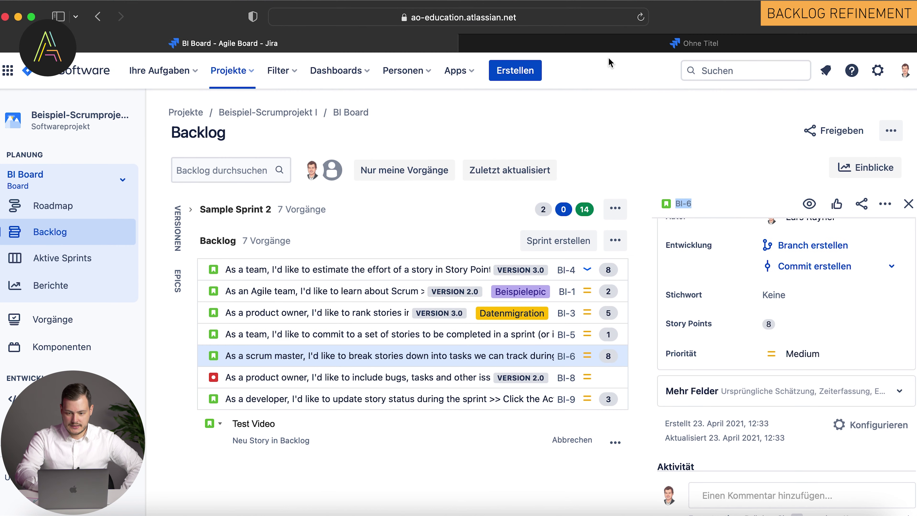
{"action": "left_click", "coordinate": [650, 44]}
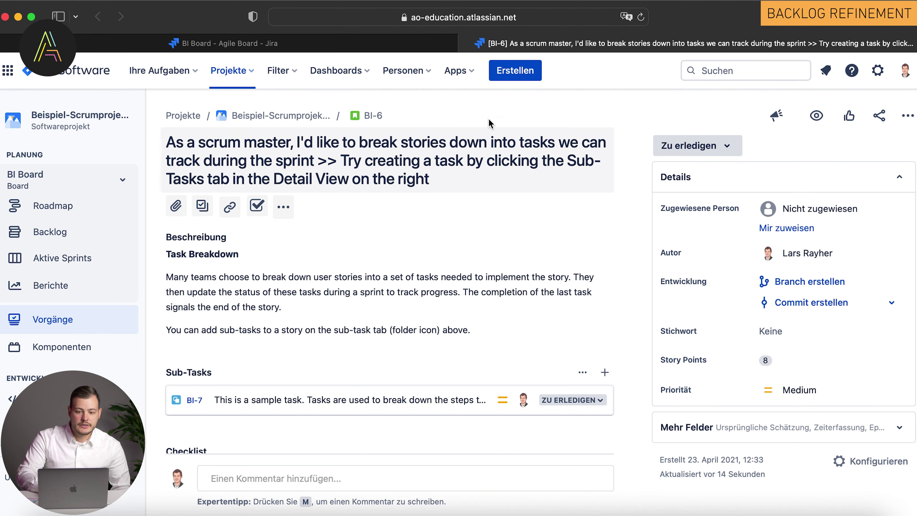
{"action": "left_click", "coordinate": [223, 43]}
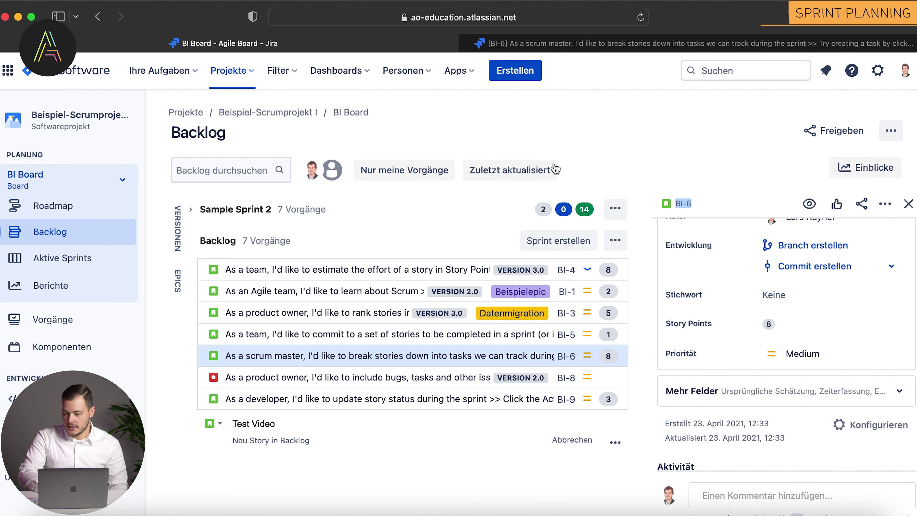
- Create a new sprint from the backlog and expand both Sample Sprint 2 and the new sprint
{"action": "left_click", "coordinate": [536, 242]}
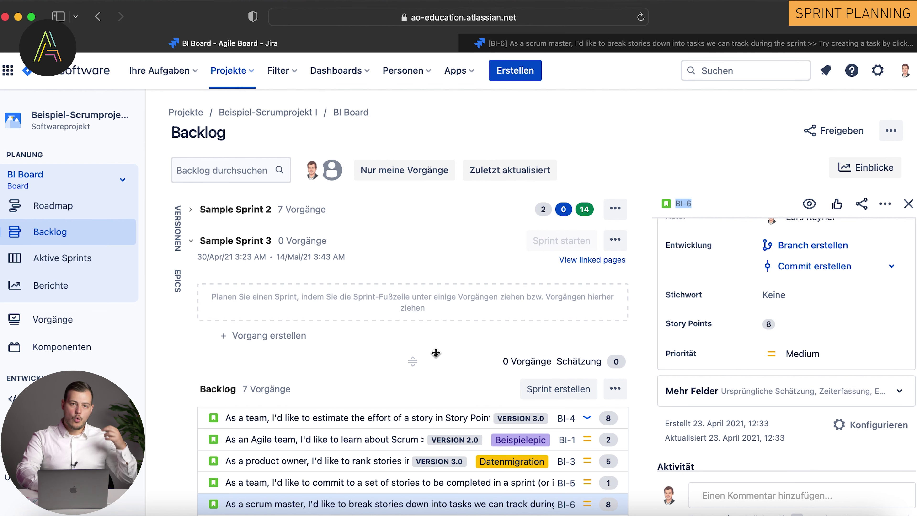
{"action": "left_click", "coordinate": [191, 241]}
{"action": "left_click", "coordinate": [192, 209]}
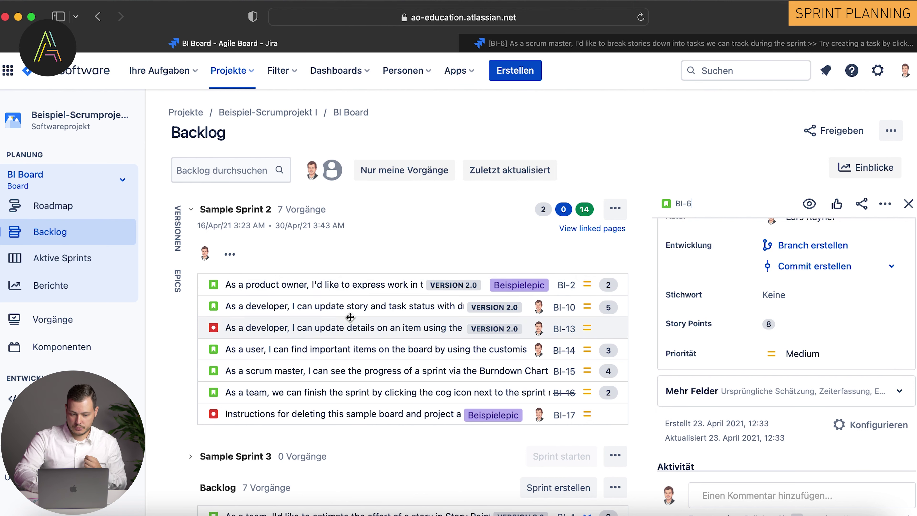
{"action": "scroll", "coordinate": [336, 289], "scroll_direction": "down", "scroll_amount": 5}
{"action": "left_click", "coordinate": [189, 308]}
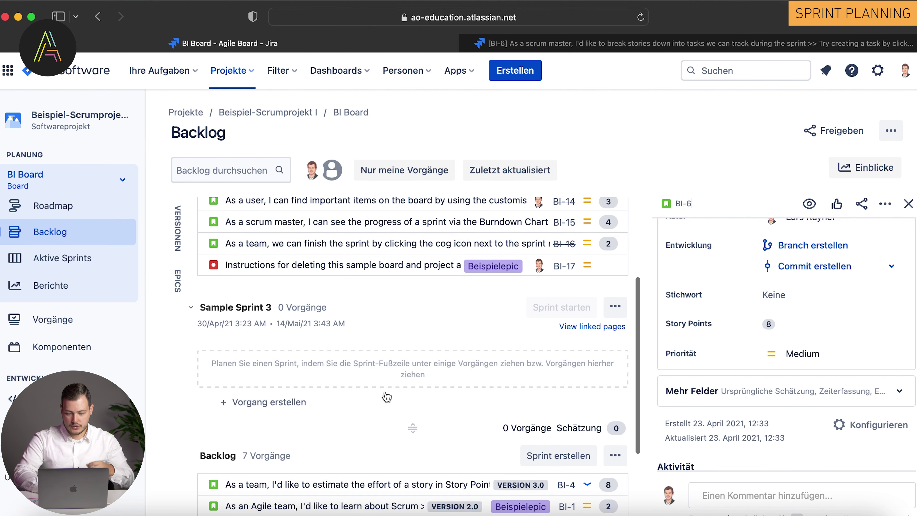
- Extend Sample Sprint 3 over the first three backlog issues, BI-4, BI-1 and BI-3, to include them in the sprint
{"action": "scroll", "coordinate": [413, 289], "scroll_direction": "down", "scroll_amount": 4}
{"action": "left_click_drag", "start_coordinate": [414, 290], "coordinate": [415, 406]}
{"action": "scroll", "coordinate": [440, 375], "scroll_direction": "up", "scroll_amount": 6}
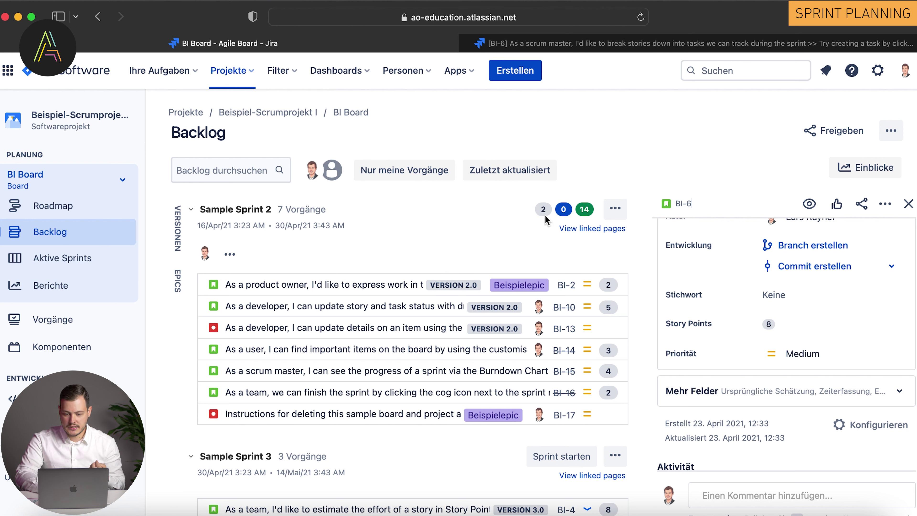
- Send backlog story BI-5 to Sample Sprint 3
{"action": "scroll", "coordinate": [573, 214], "scroll_direction": "down", "scroll_amount": 5}
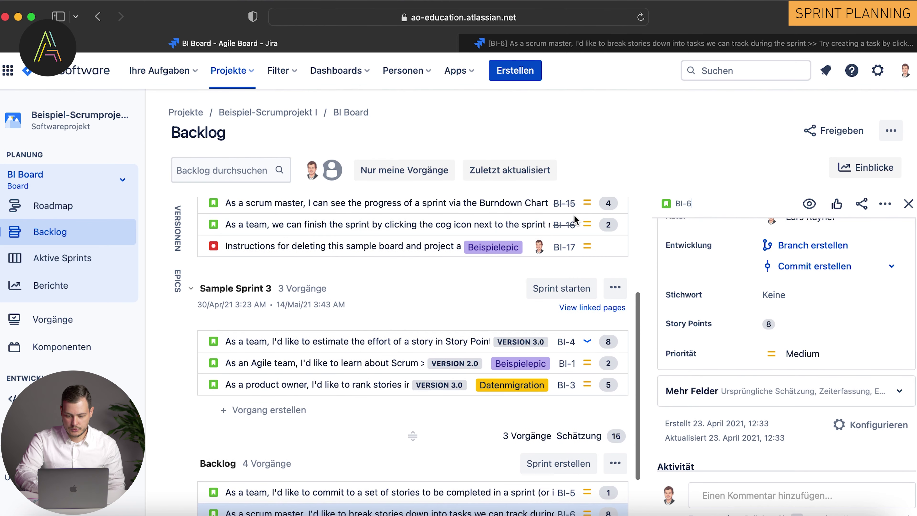
{"action": "scroll", "coordinate": [361, 278], "scroll_direction": "down", "scroll_amount": 2}
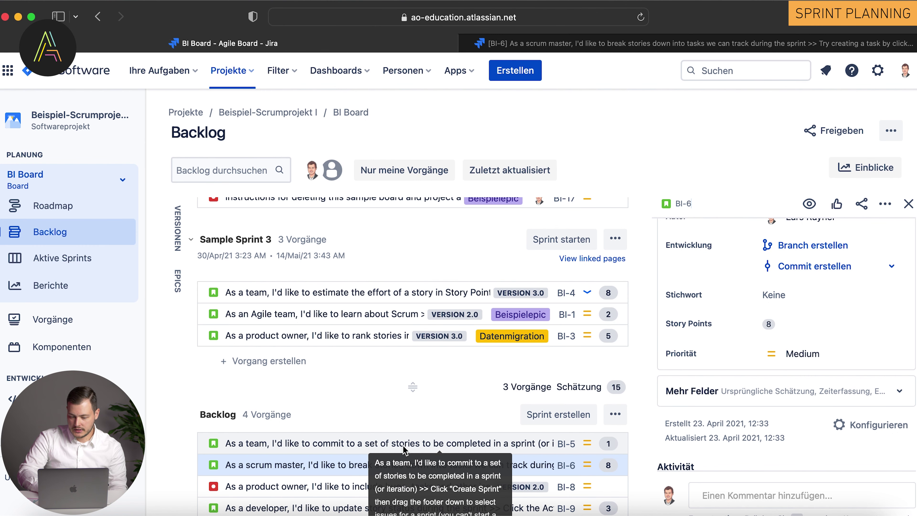
{"action": "right_click", "coordinate": [404, 444]}
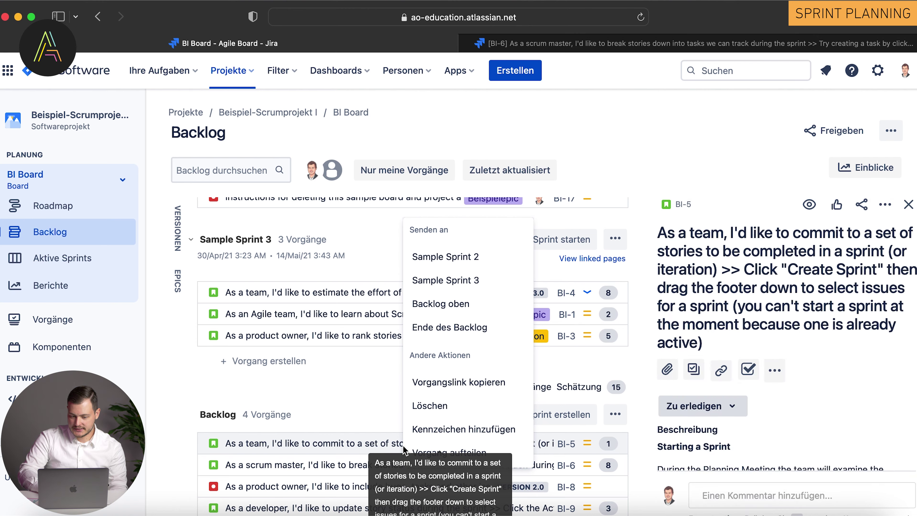
{"action": "scroll", "coordinate": [406, 368], "scroll_direction": "down", "scroll_amount": 1}
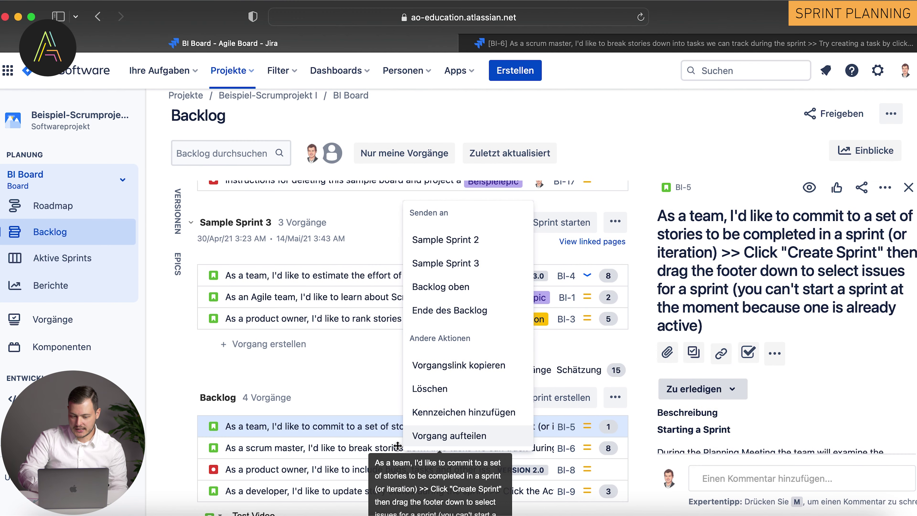
{"action": "left_click", "coordinate": [477, 262]}
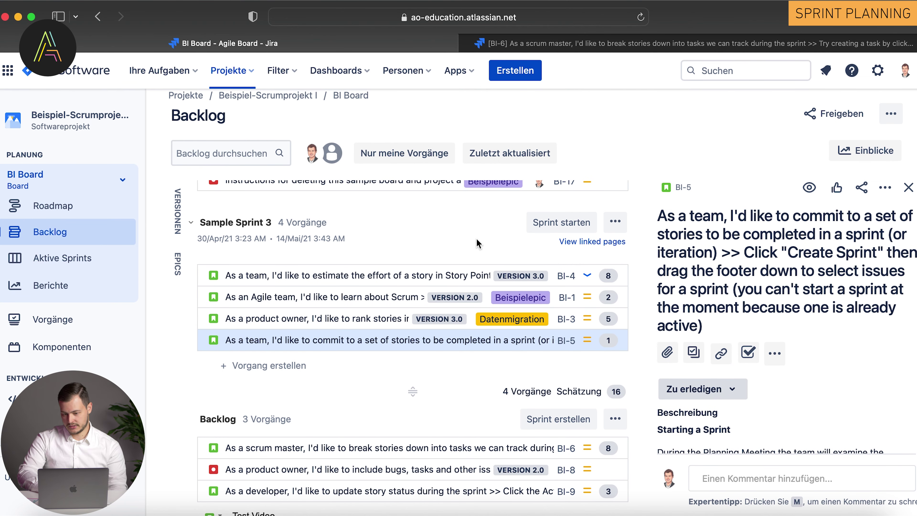
- Begin starting Sample Sprint 3 and enter "Das ist ein Sprint Ziel" as its sprint goal
{"action": "scroll", "coordinate": [477, 244], "scroll_direction": "down", "scroll_amount": 1}
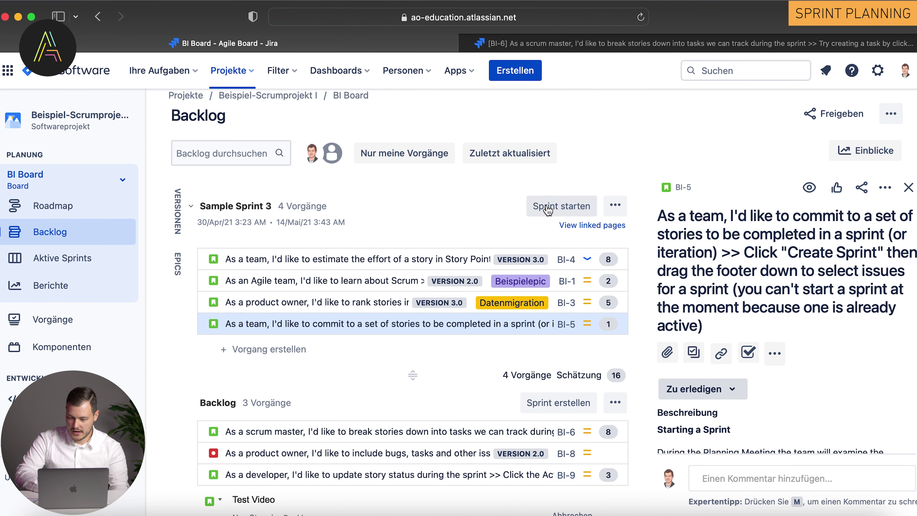
{"action": "left_click", "coordinate": [547, 207]}
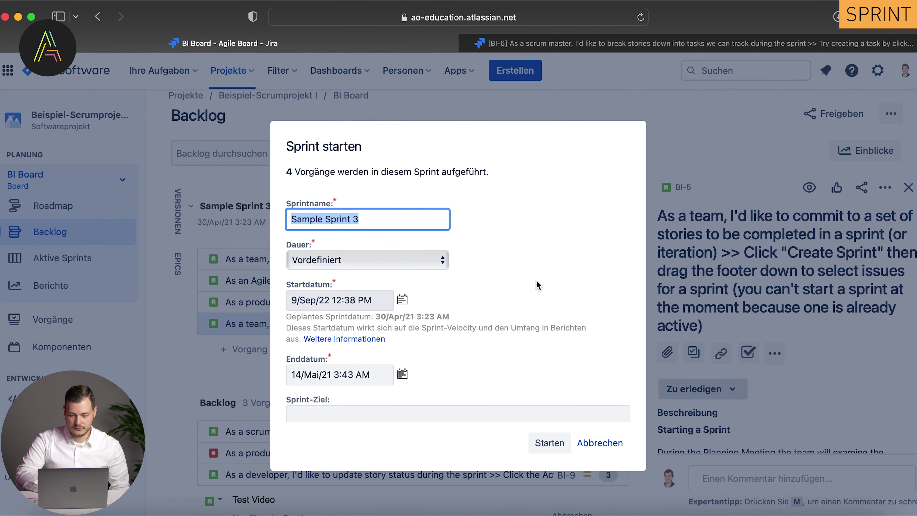
{"action": "scroll", "coordinate": [535, 279], "scroll_direction": "down", "scroll_amount": 3}
{"action": "left_click", "coordinate": [472, 382]}
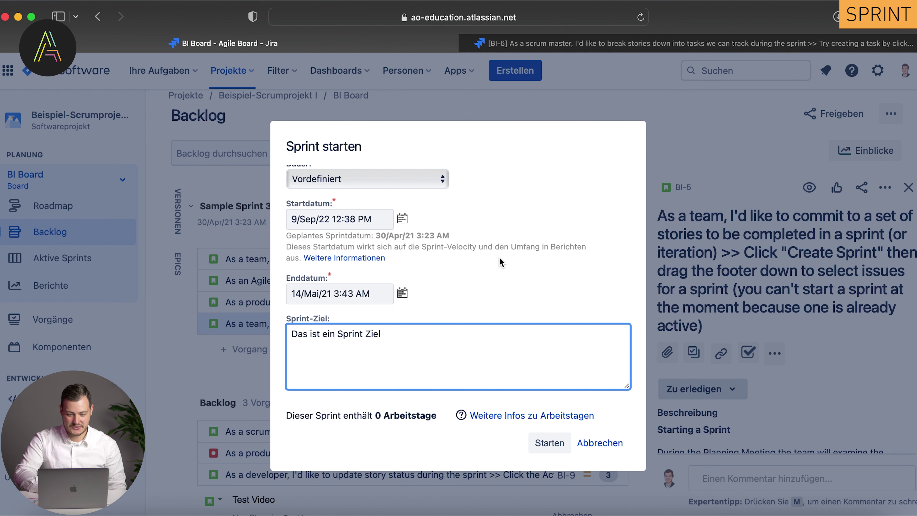
{"action": "scroll", "coordinate": [500, 261], "scroll_direction": "up", "scroll_amount": 2}
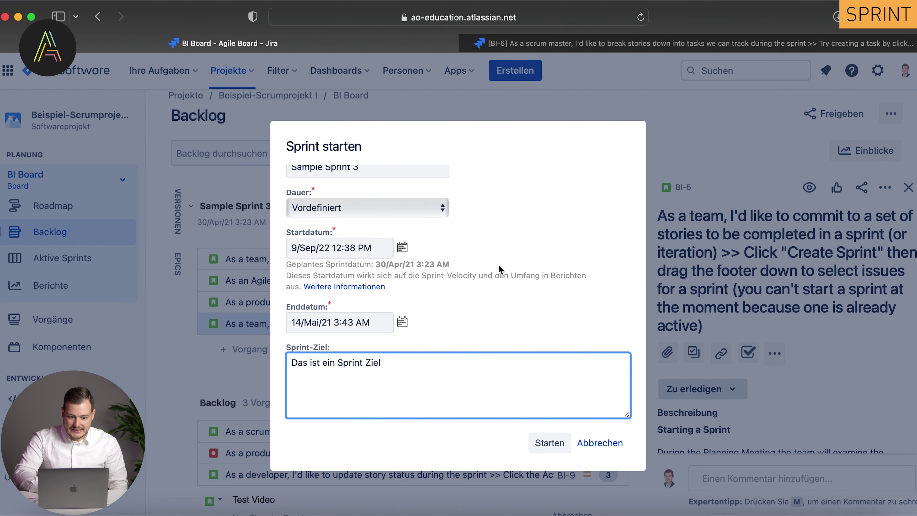
{"action": "scroll", "coordinate": [499, 265], "scroll_direction": "up", "scroll_amount": 4}
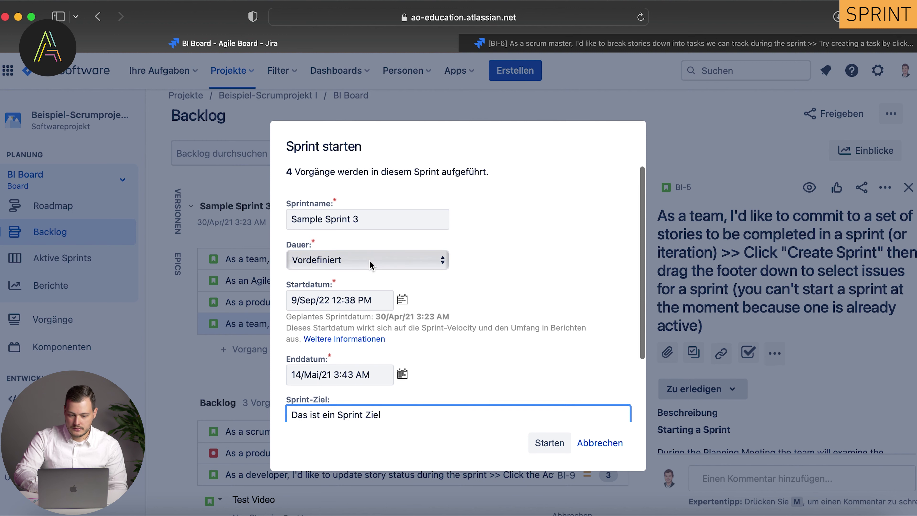